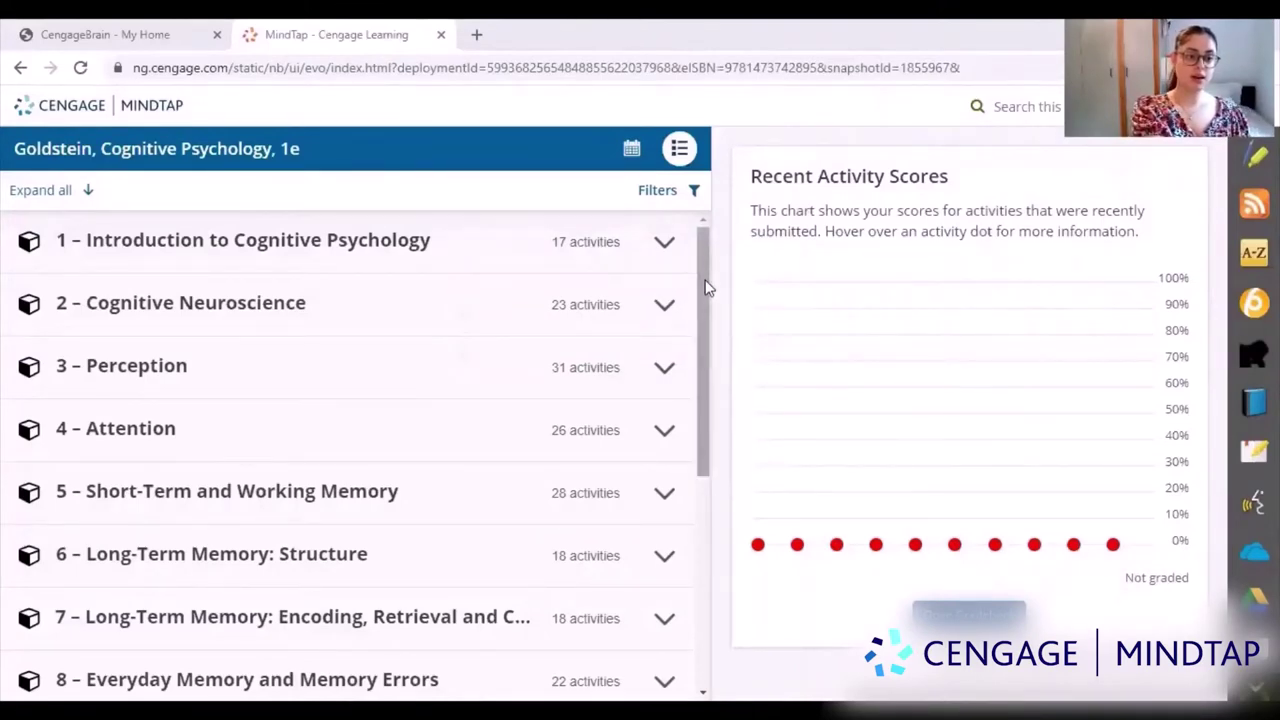
Step: Expand chapter 3 Perception in the course outline
{"action": "left_click_drag", "start_coordinate": [706, 258], "coordinate": [698, 562]}
{"action": "left_click_drag", "start_coordinate": [690, 440], "coordinate": [718, 182]}
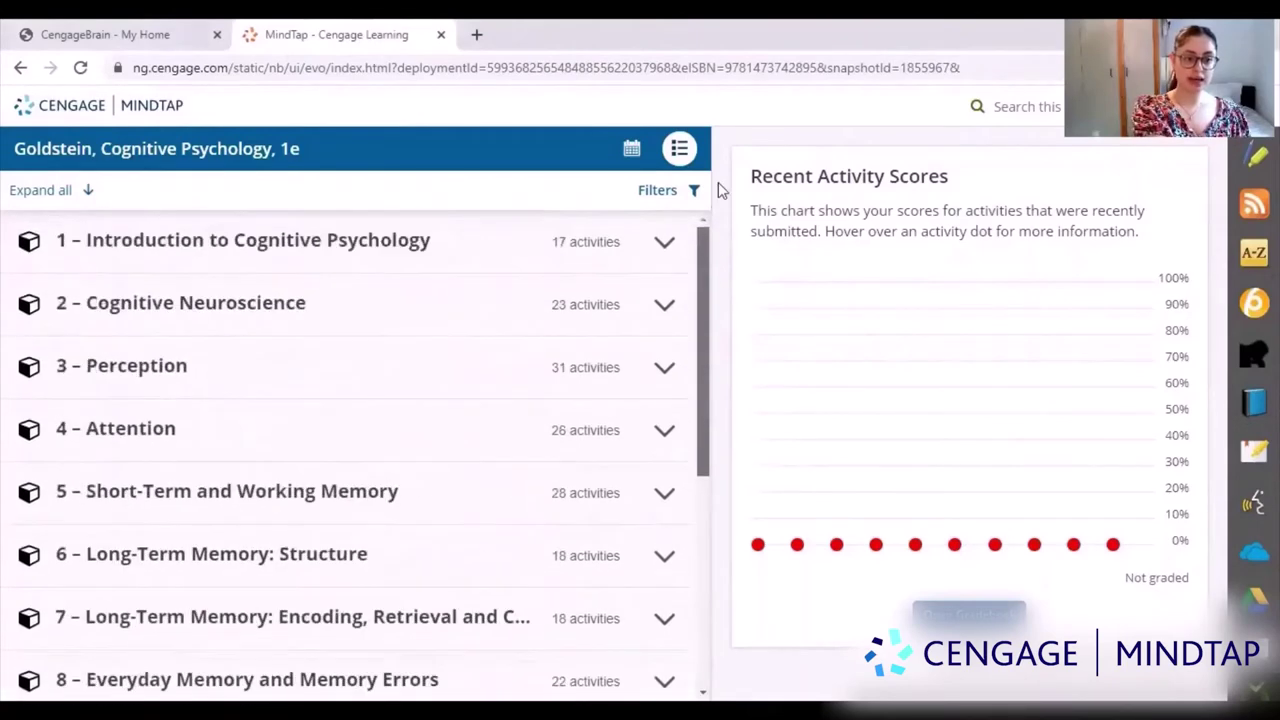
{"action": "left_click", "coordinate": [666, 366]}
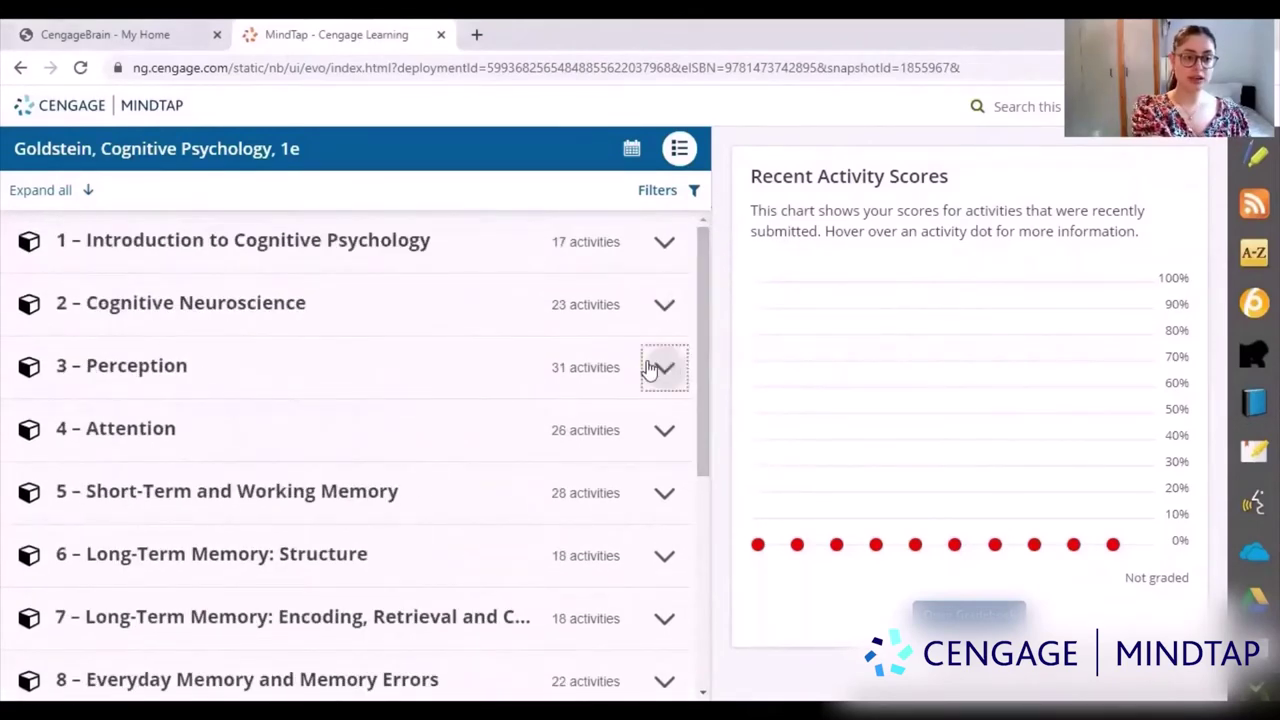
Step: Expand the CogLab 5.0 Experiments: 3 – Perception folder to list its experiments
{"action": "left_click_drag", "start_coordinate": [701, 323], "coordinate": [709, 286]}
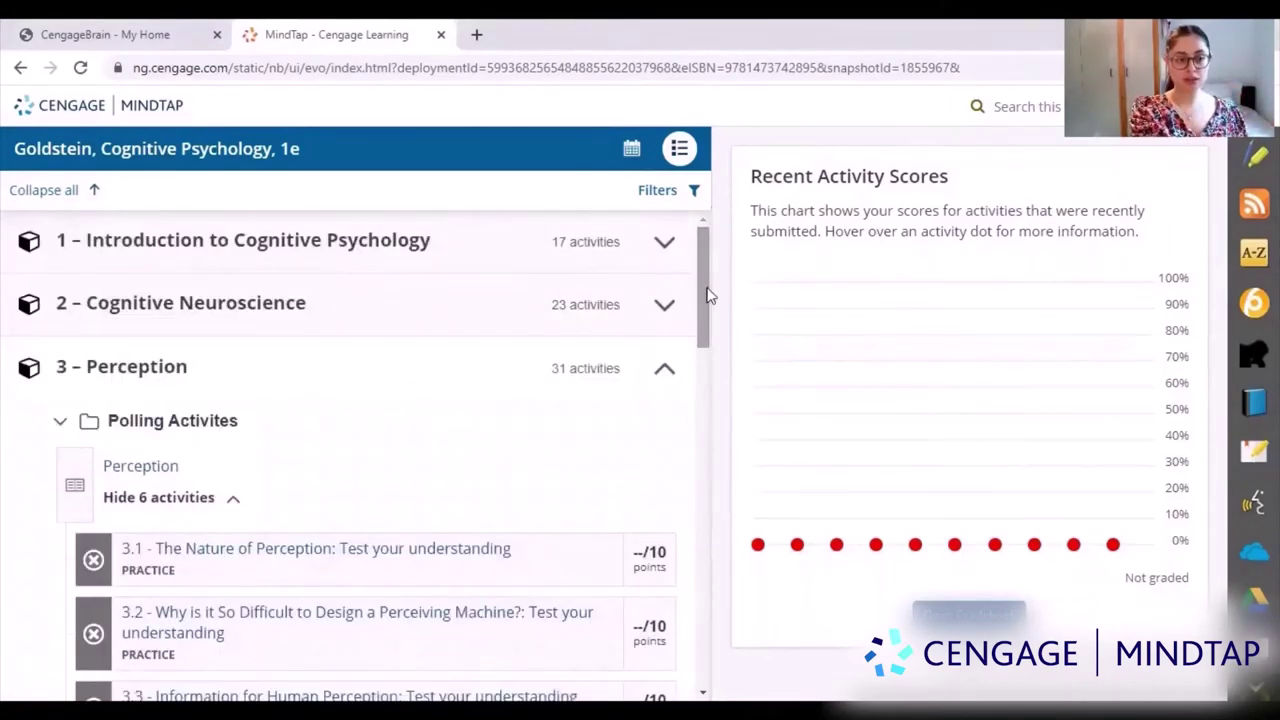
{"action": "left_click_drag", "start_coordinate": [707, 295], "coordinate": [688, 486]}
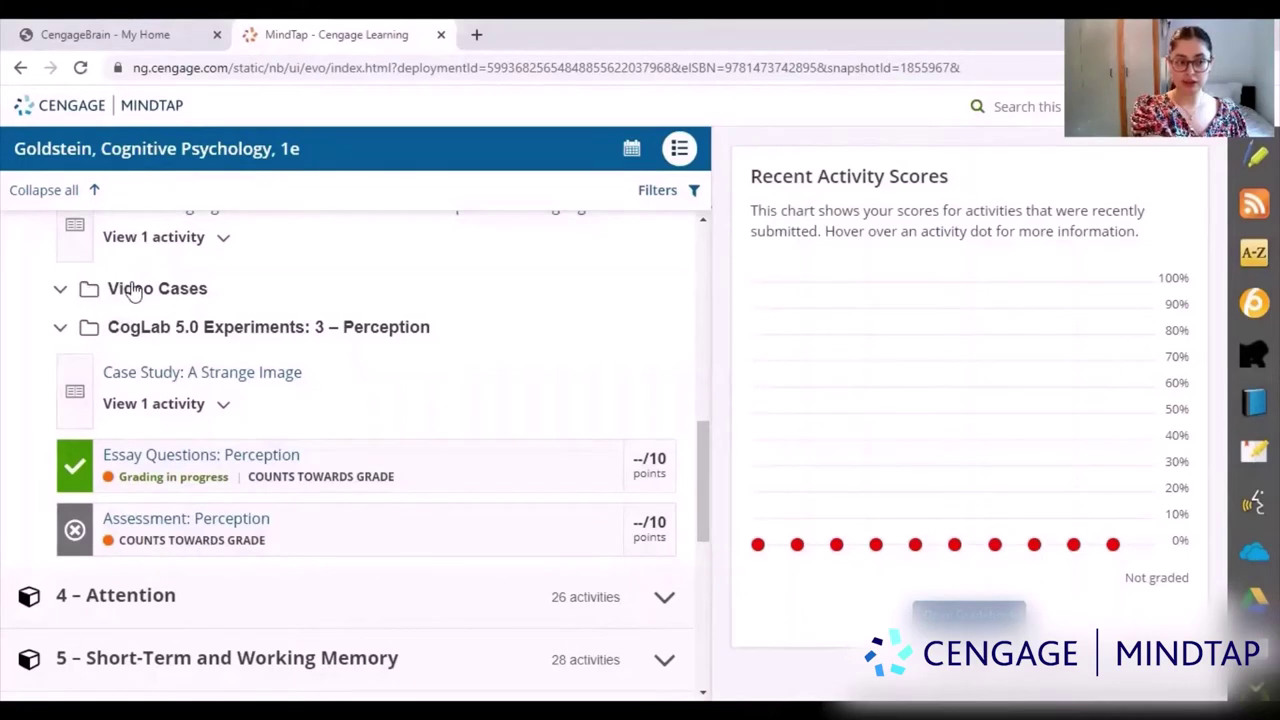
{"action": "left_click_drag", "start_coordinate": [697, 460], "coordinate": [697, 480]}
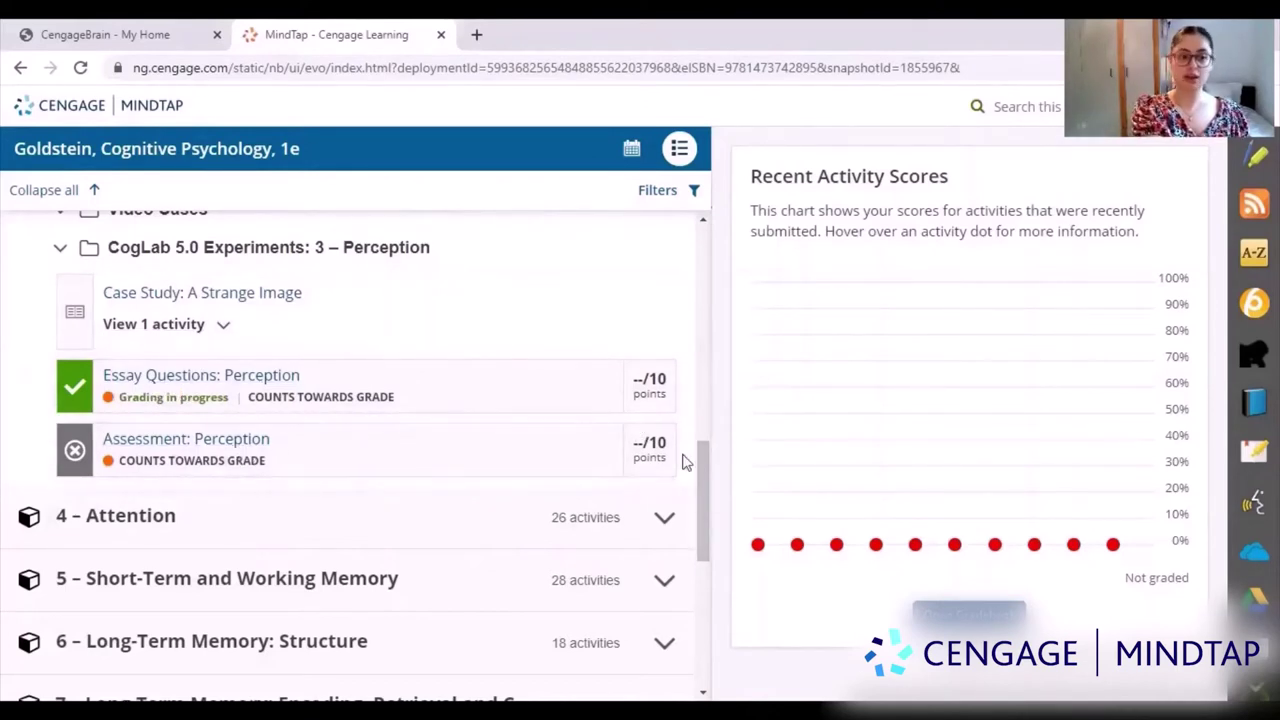
{"action": "left_click_drag", "start_coordinate": [699, 469], "coordinate": [701, 442]}
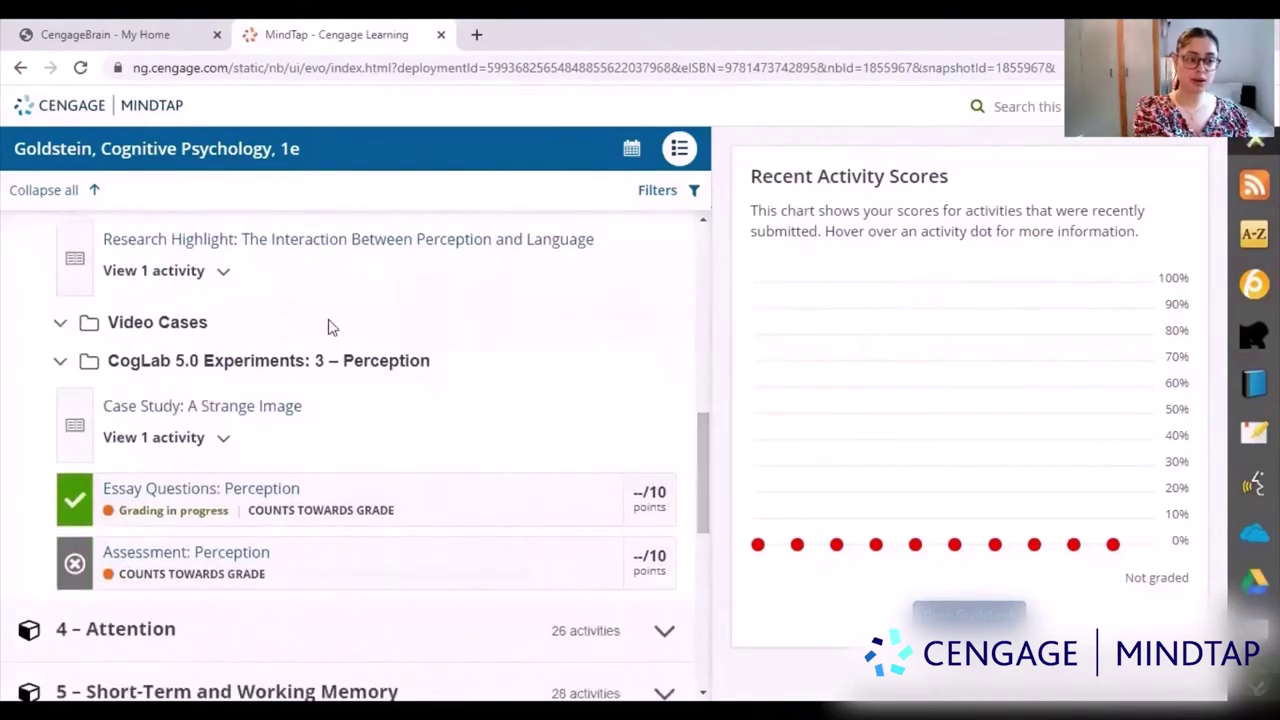
{"action": "left_click", "coordinate": [330, 370]}
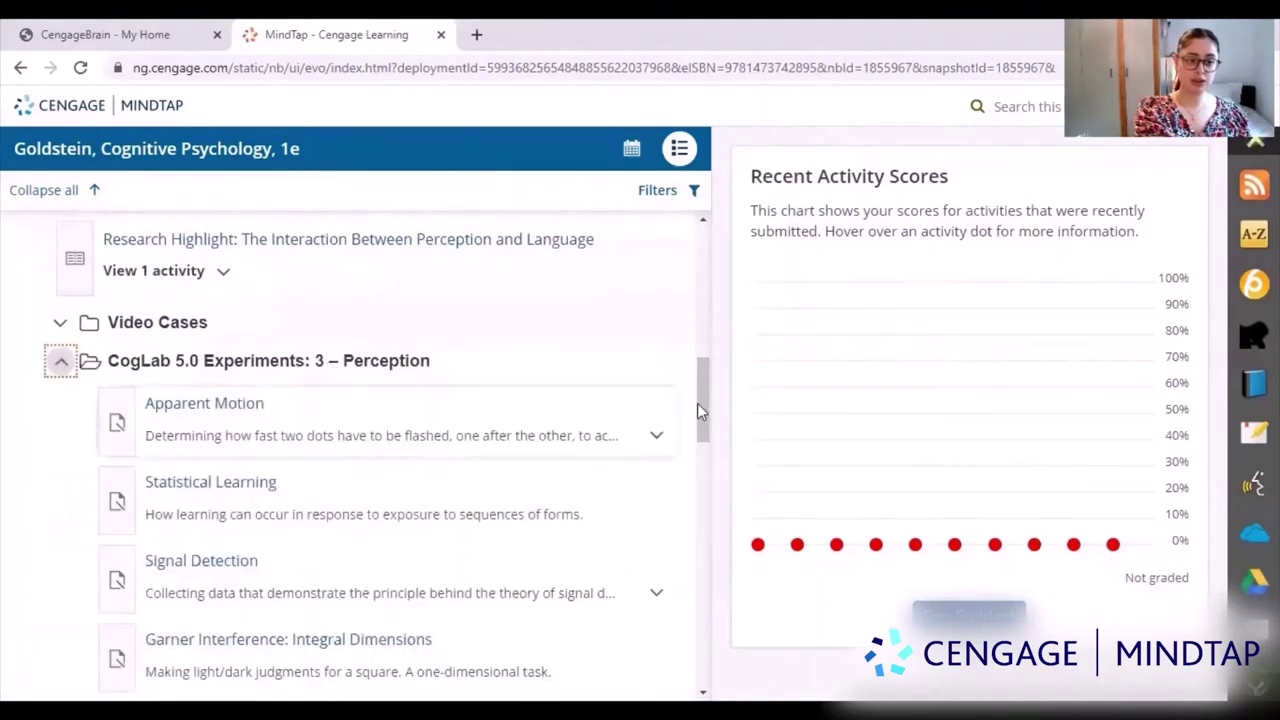
{"action": "left_click_drag", "start_coordinate": [699, 401], "coordinate": [701, 414]}
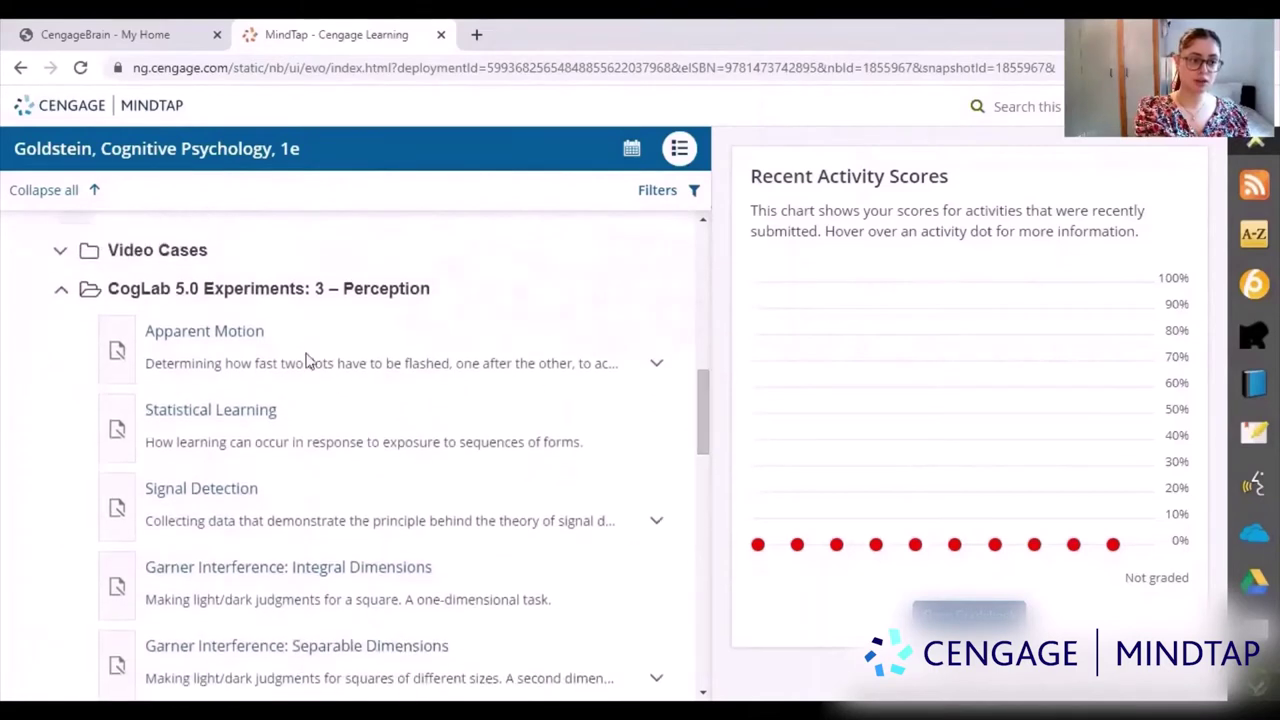
Step: Open the Signal Detection lab and read through its Background and 60-trial Instructions
{"action": "left_click", "coordinate": [184, 501]}
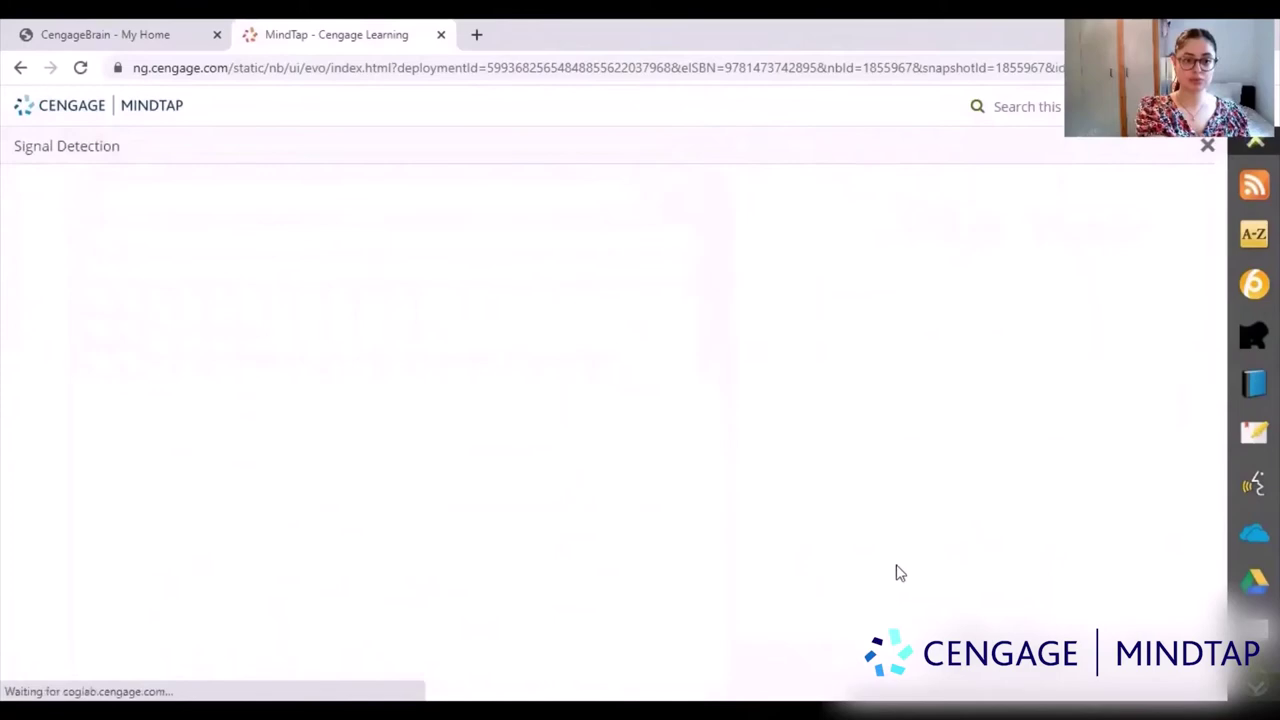
{"action": "left_click_drag", "start_coordinate": [1222, 188], "coordinate": [1222, 206]}
{"action": "scroll", "coordinate": [1222, 206], "scroll_direction": "up", "scroll_amount": 3}
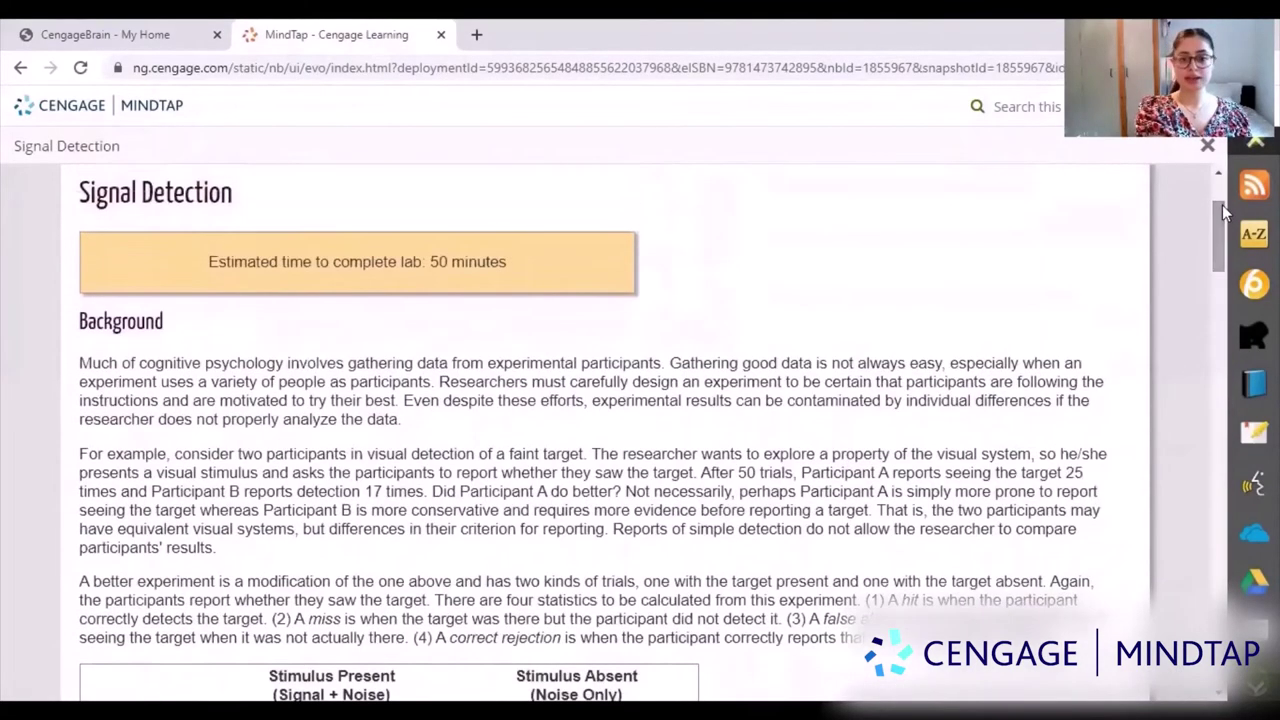
{"action": "scroll", "coordinate": [1218, 212], "scroll_direction": "down", "scroll_amount": 3}
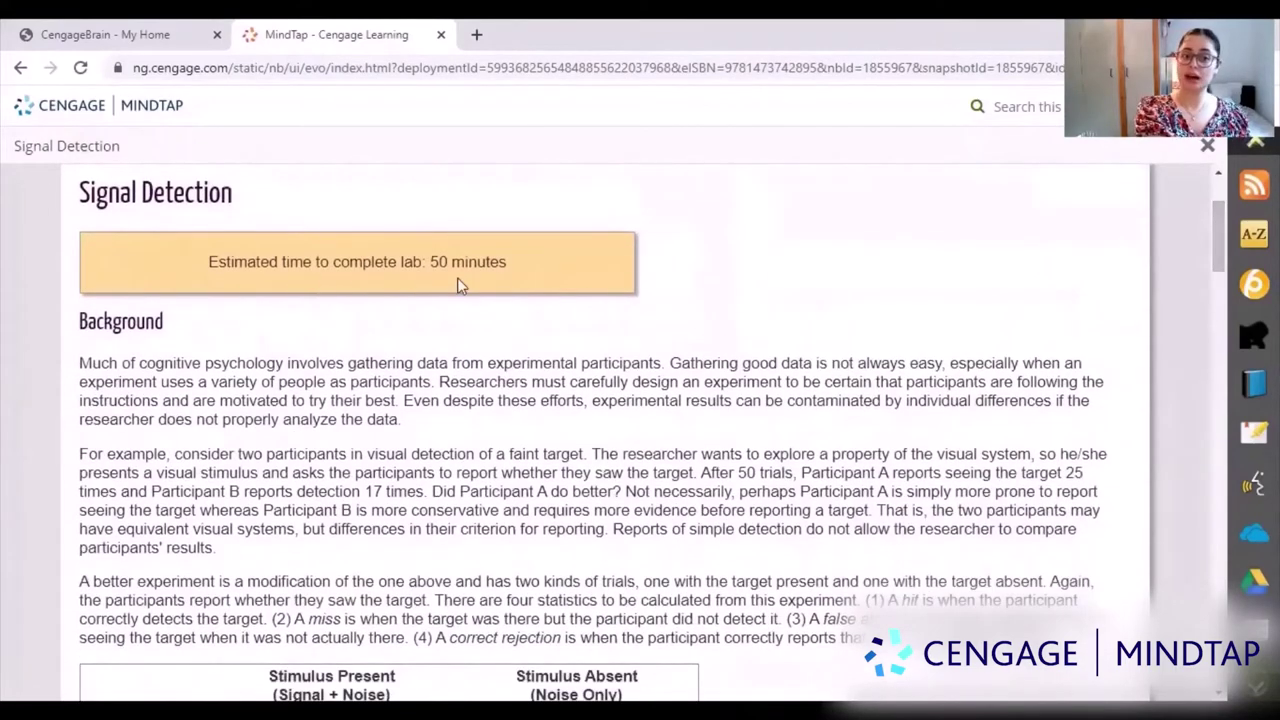
{"action": "left_click_drag", "start_coordinate": [1214, 223], "coordinate": [1222, 262]}
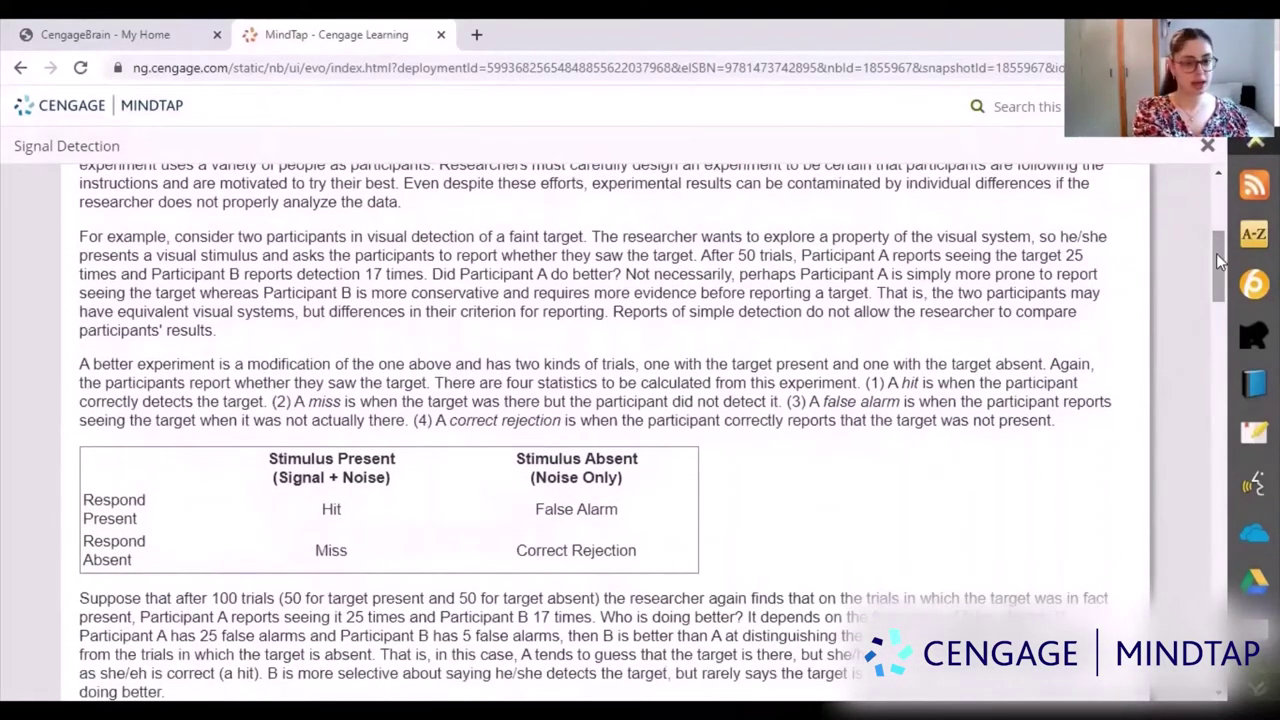
{"action": "left_click_drag", "start_coordinate": [1216, 253], "coordinate": [1240, 433]}
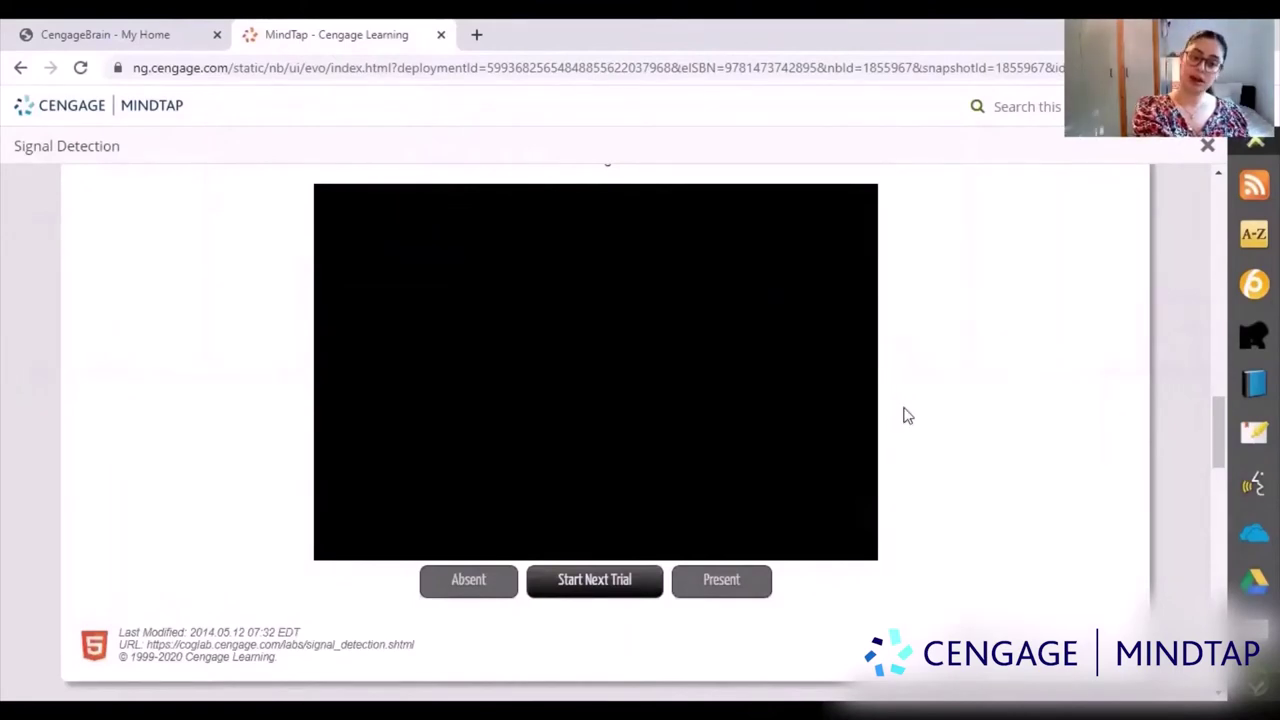
{"action": "scroll", "coordinate": [1137, 229], "scroll_direction": "up", "scroll_amount": 5}
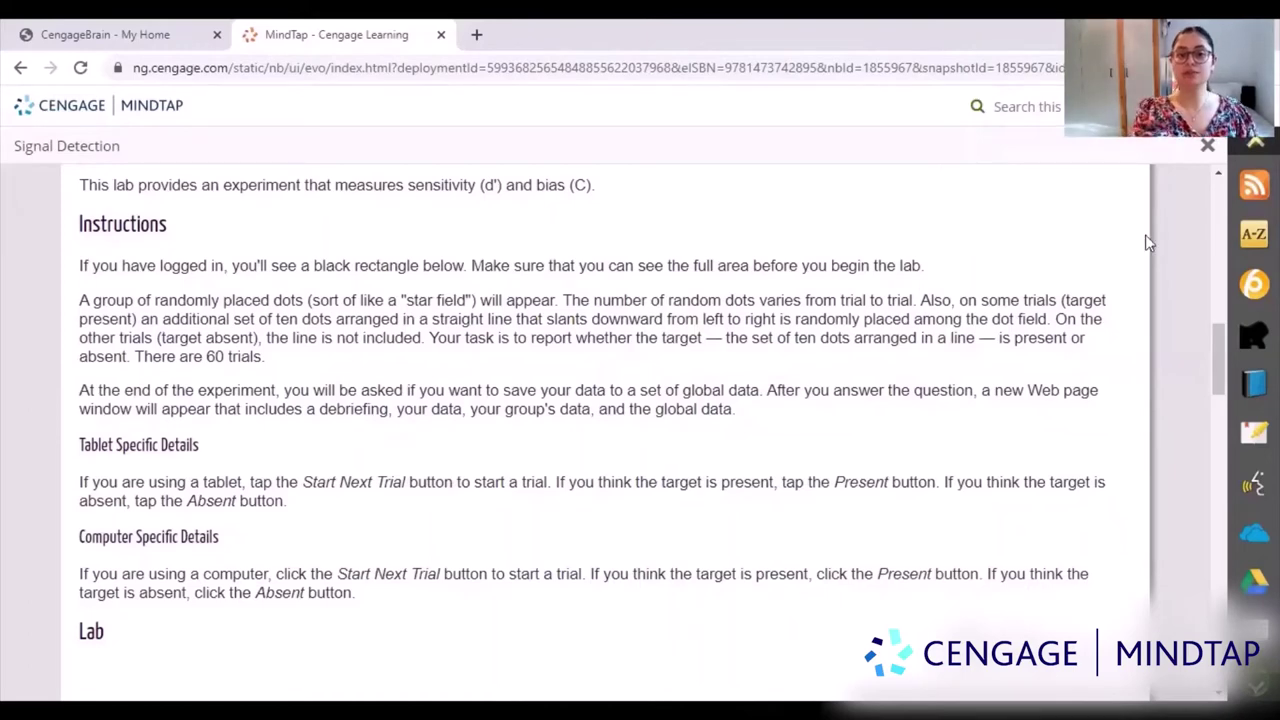
Step: Run the Signal Detection trials, answering Present or Absent until 0 trials remain
{"action": "left_click_drag", "start_coordinate": [1222, 361], "coordinate": [1238, 433]}
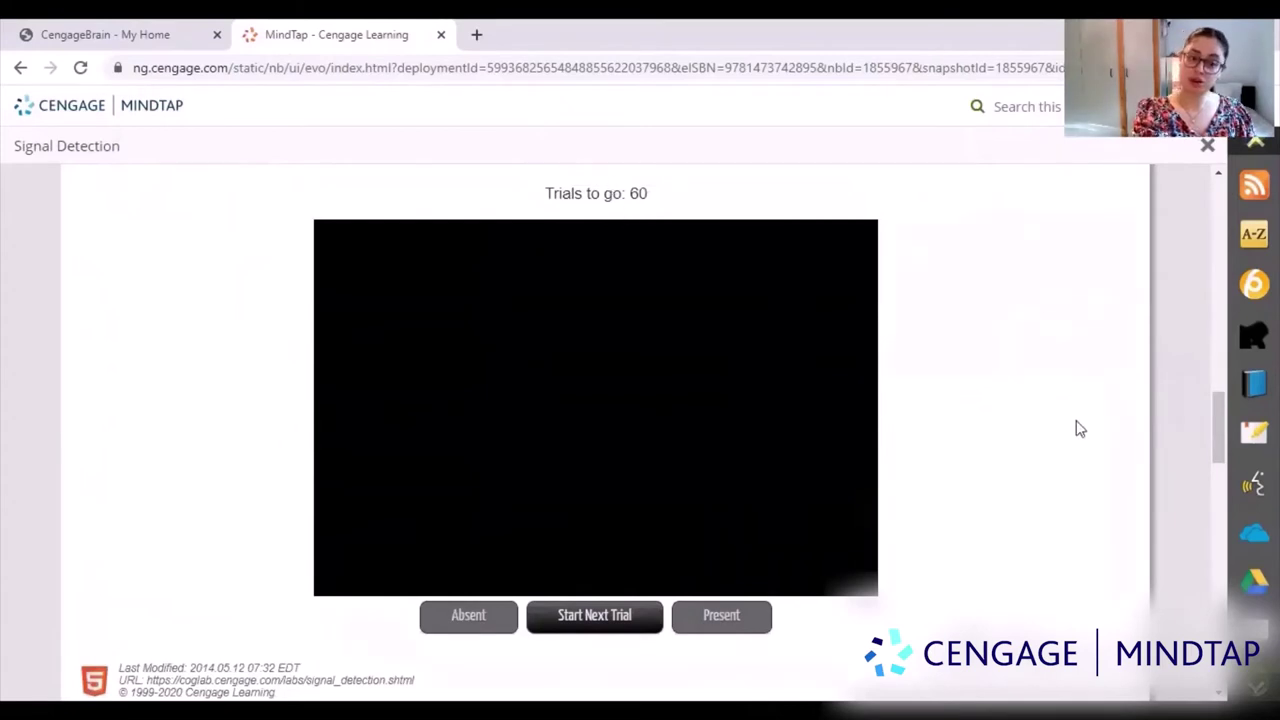
{"action": "left_click_drag", "start_coordinate": [1220, 446], "coordinate": [1218, 440]}
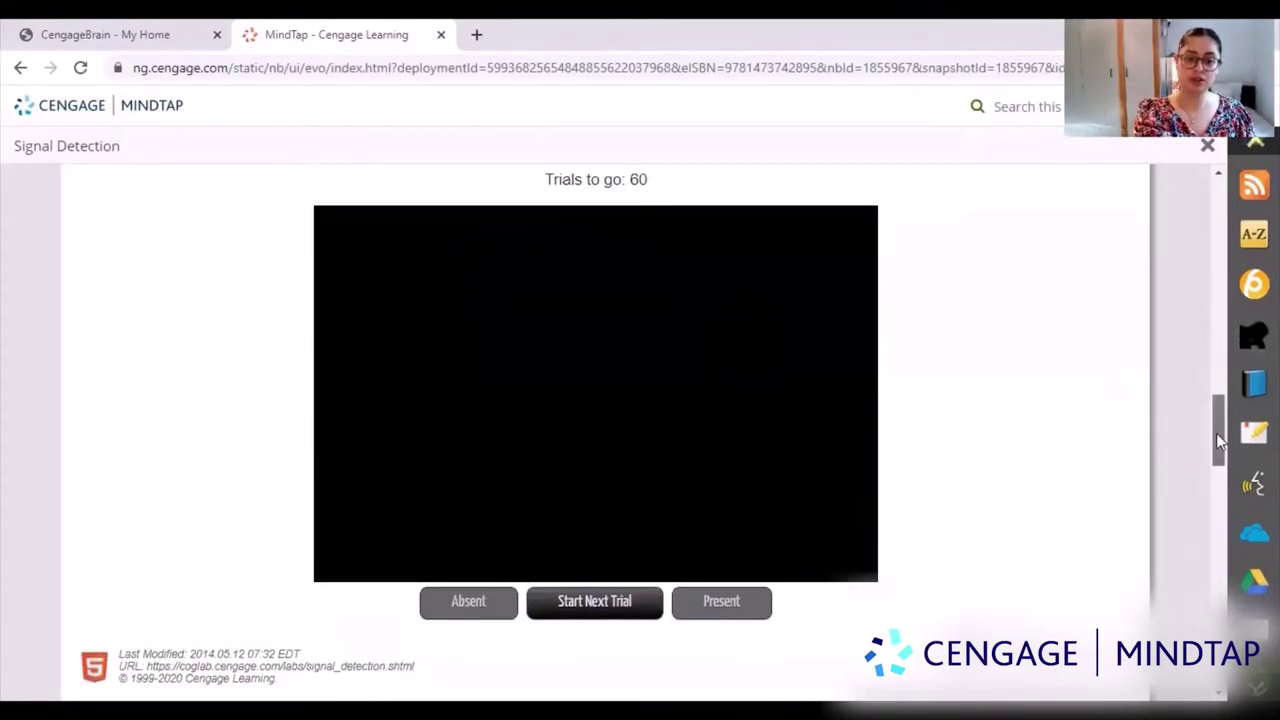
{"action": "left_click", "coordinate": [601, 609]}
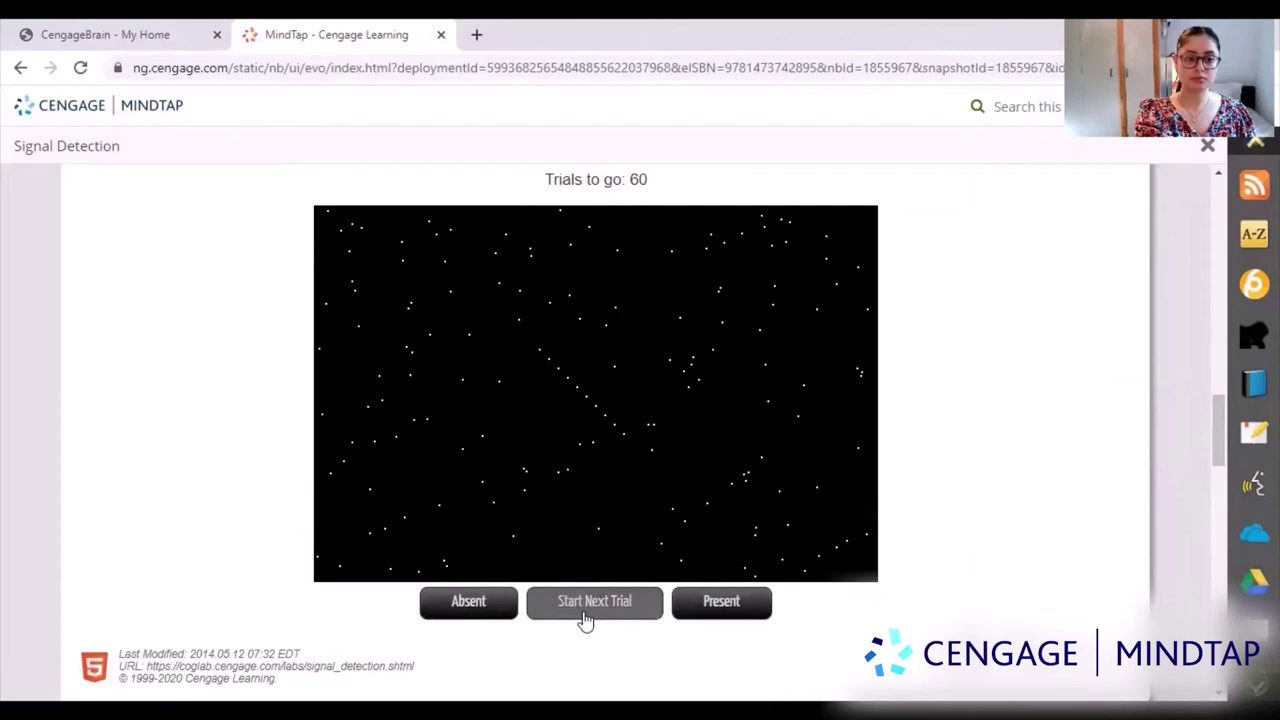
{"action": "left_click", "coordinate": [719, 614]}
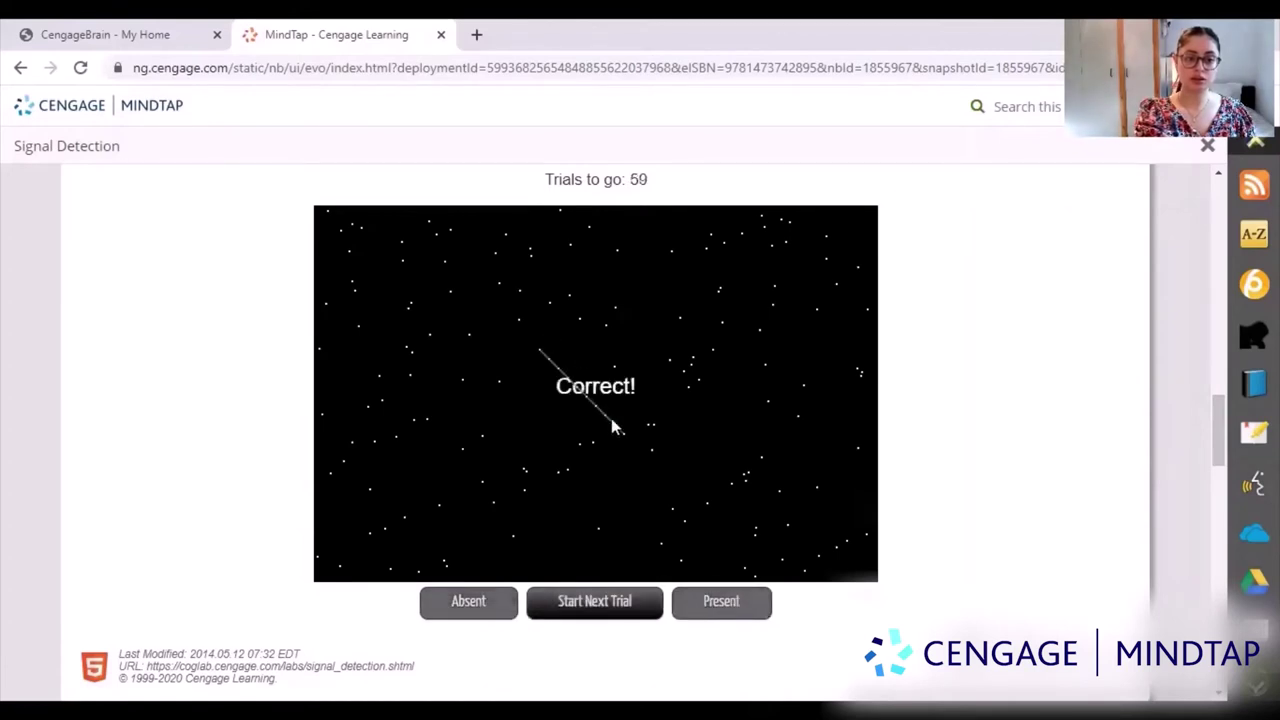
{"action": "left_click", "coordinate": [594, 609]}
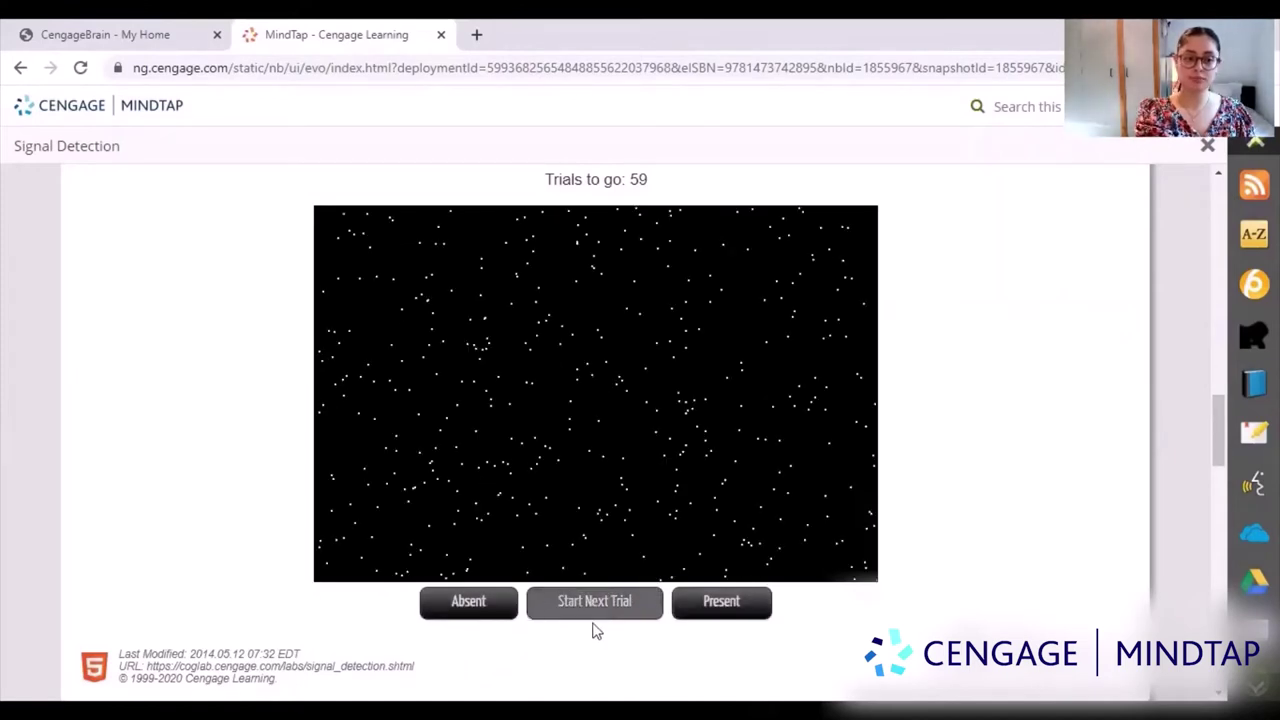
{"action": "left_click", "coordinate": [466, 600]}
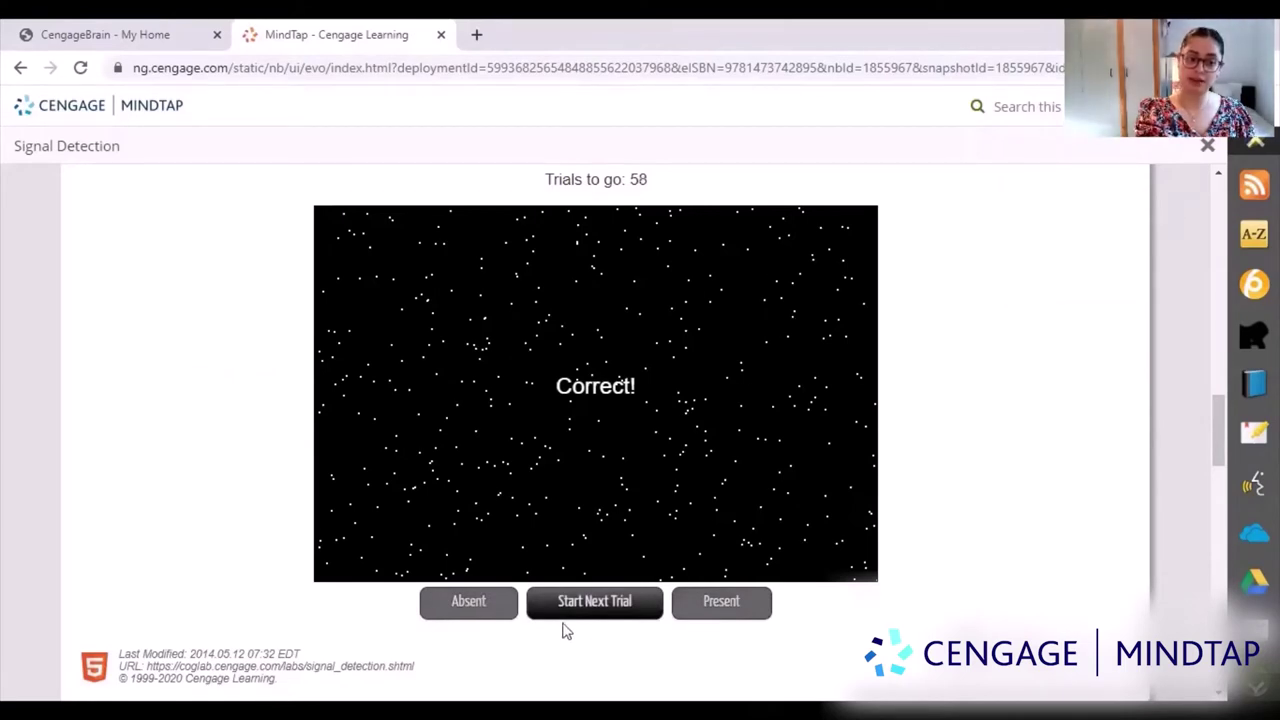
{"action": "left_click", "coordinate": [600, 606]}
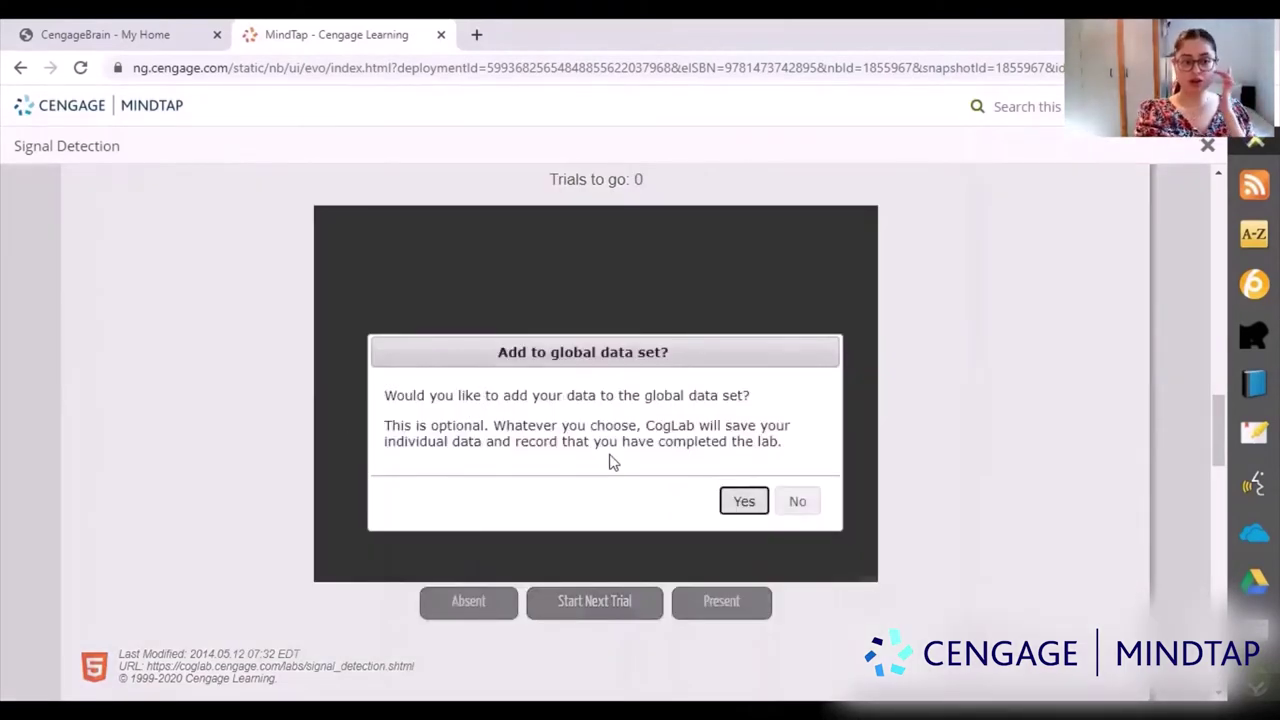
Step: Answer Yes to adding your results to the global data set
{"action": "left_click_drag", "start_coordinate": [609, 441], "coordinate": [549, 409]}
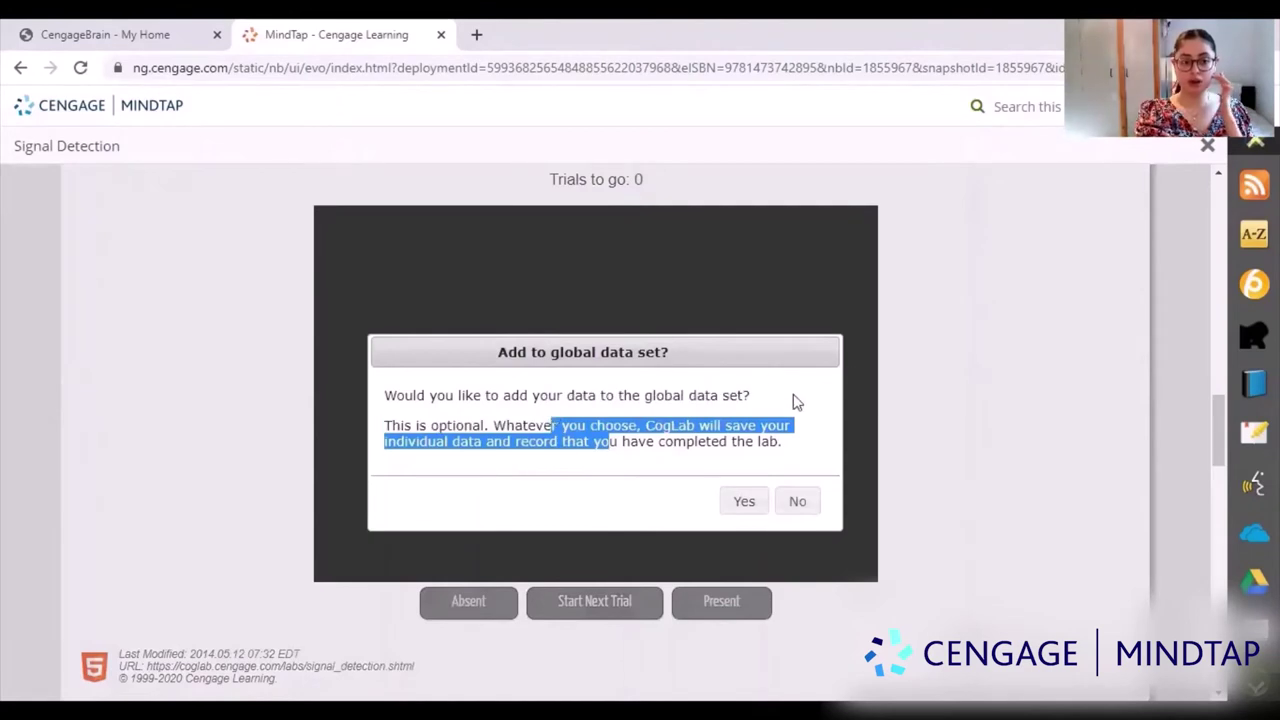
{"action": "left_click", "coordinate": [790, 399]}
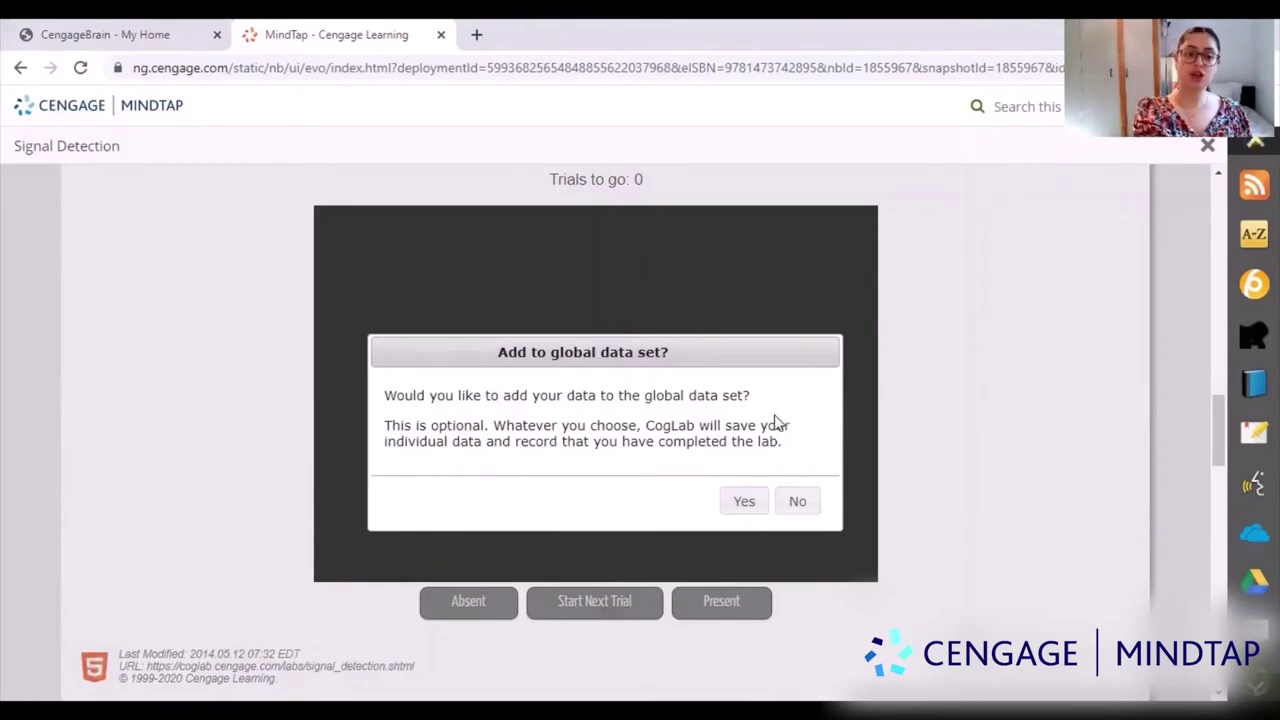
{"action": "left_click", "coordinate": [738, 502]}
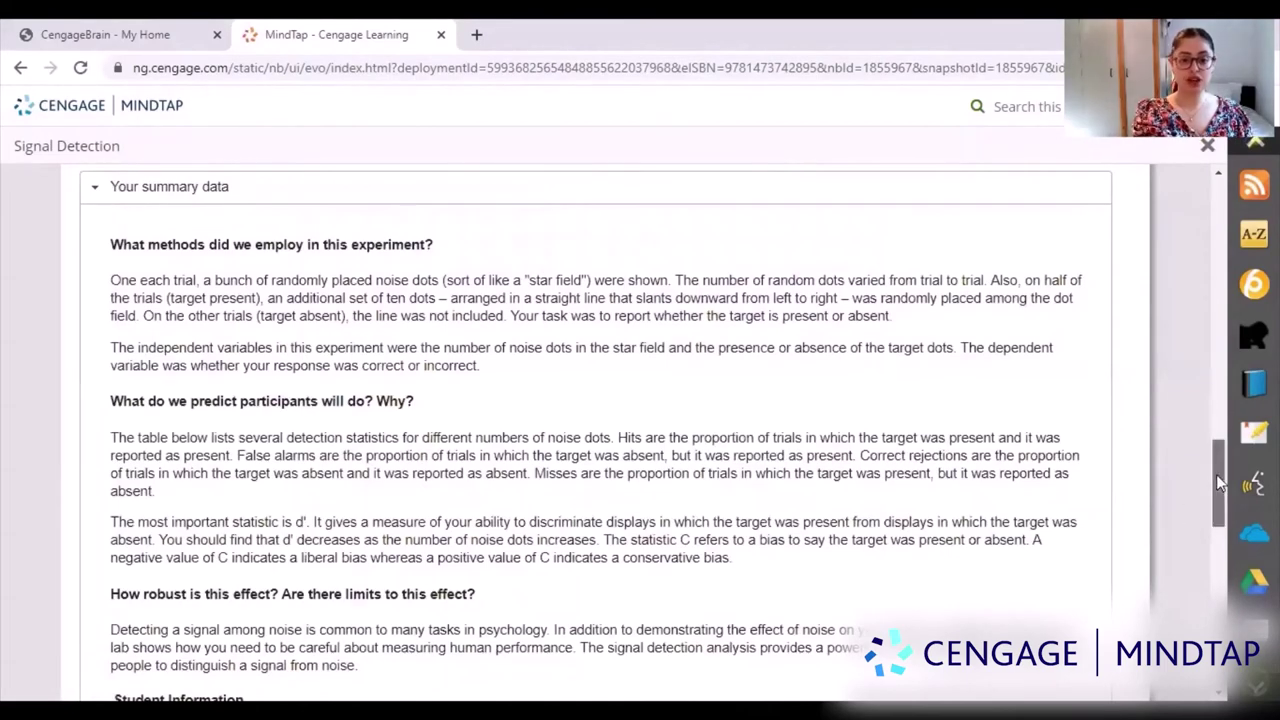
Step: Expand the 'Your trial-by-trial data' section of the results page
{"action": "mouse_move", "coordinate": [1218, 490]}
{"action": "left_mouse_down"}
{"action": "mouse_move", "coordinate": [1218, 405]}
{"action": "mouse_move", "coordinate": [1228, 499]}
{"action": "mouse_move", "coordinate": [1230, 487]}
{"action": "left_mouse_up"}
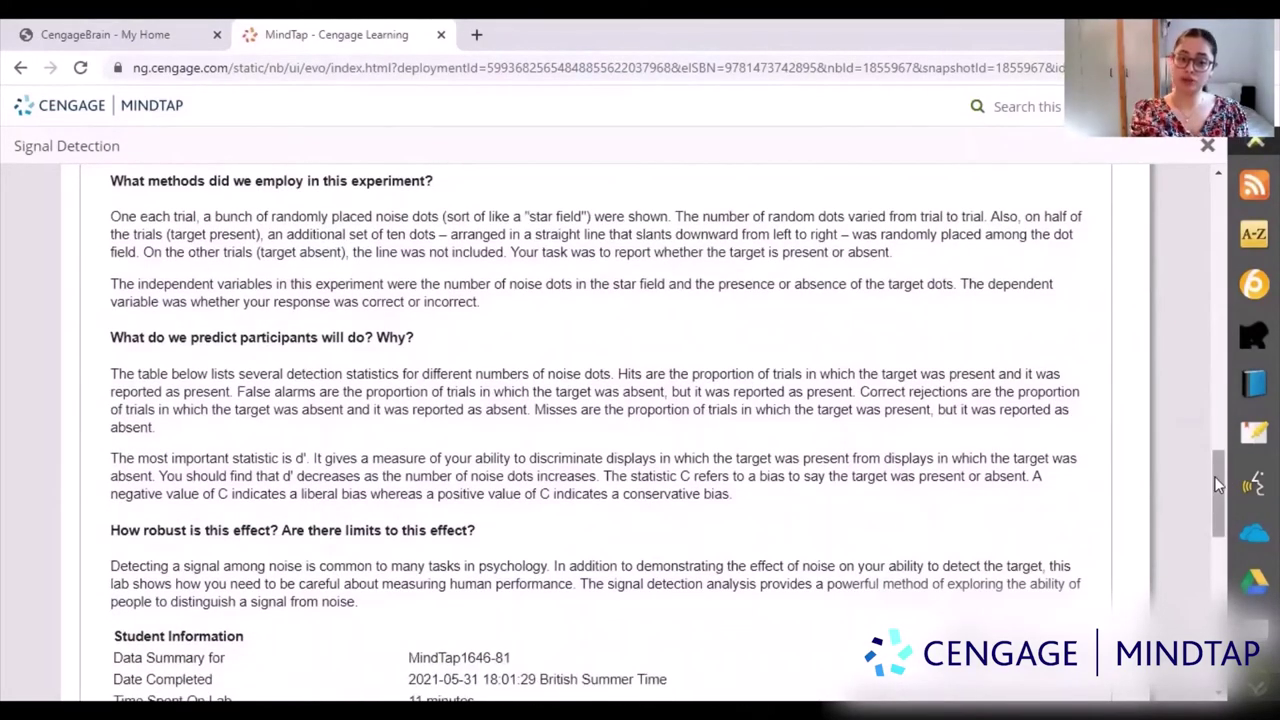
{"action": "left_click_drag", "start_coordinate": [1214, 476], "coordinate": [1216, 485]}
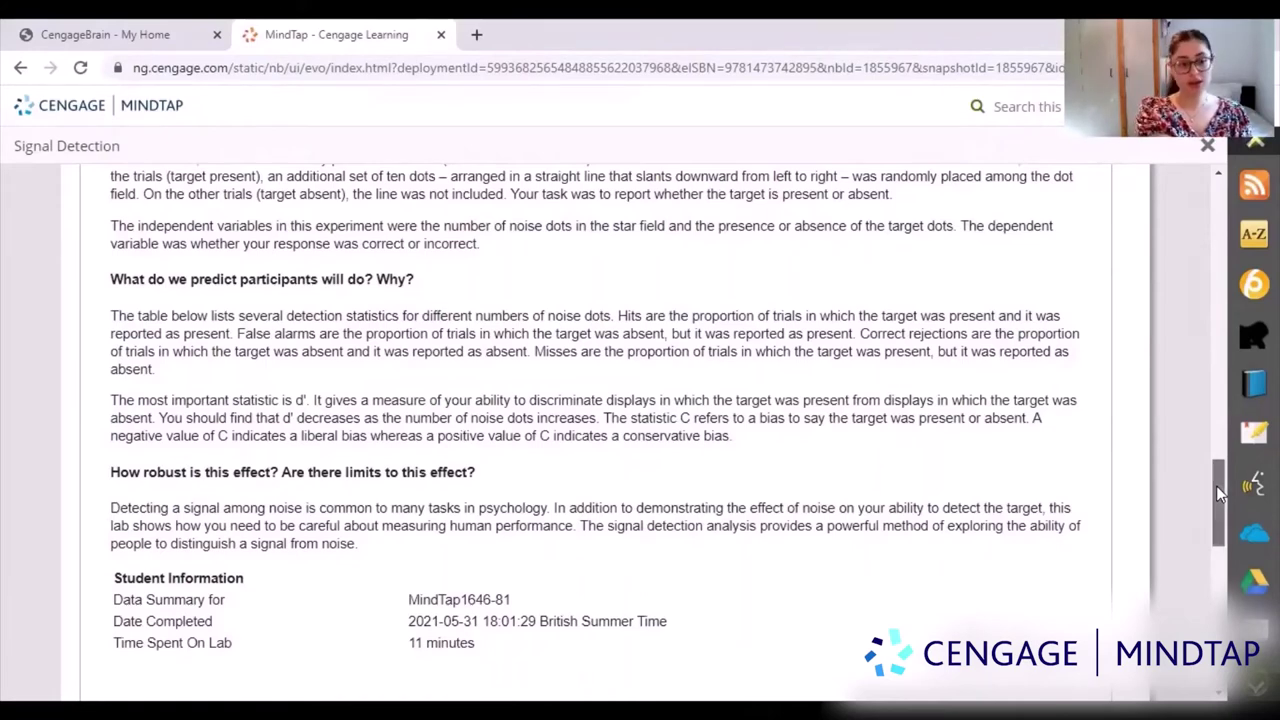
{"action": "left_click_drag", "start_coordinate": [1216, 485], "coordinate": [1215, 604]}
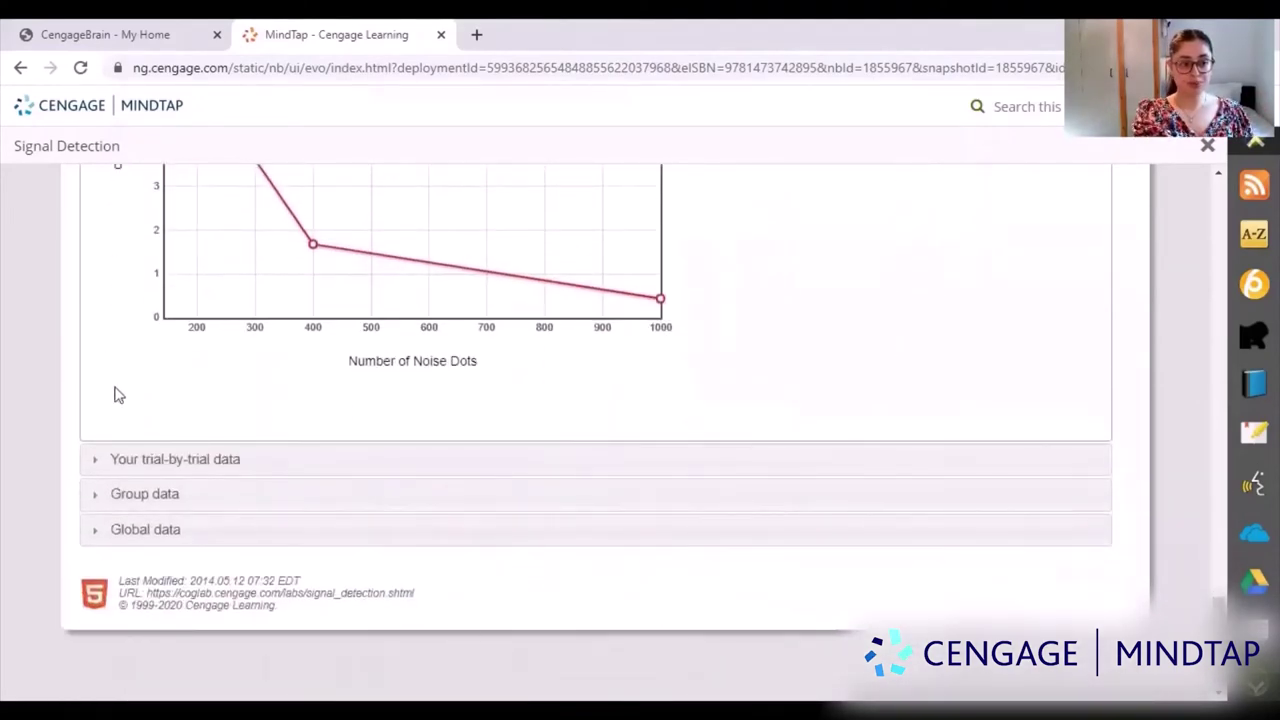
{"action": "left_click", "coordinate": [200, 468]}
Step: Expand the Group data section and review the global means from 41026 participants
{"action": "scroll", "coordinate": [200, 471], "scroll_direction": "down", "scroll_amount": 8}
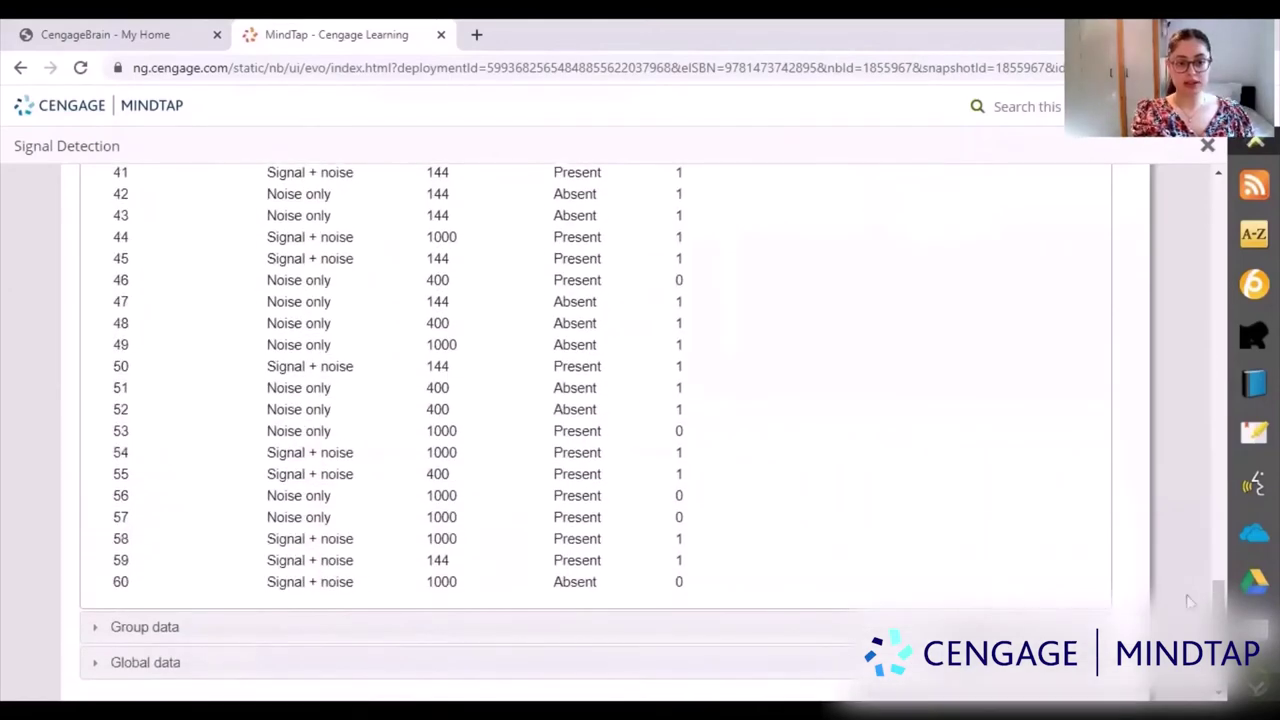
{"action": "mouse_move", "coordinate": [1216, 596]}
{"action": "left_mouse_down"}
{"action": "mouse_move", "coordinate": [1222, 484]}
{"action": "mouse_move", "coordinate": [1222, 620]}
{"action": "left_mouse_up"}
{"action": "left_click", "coordinate": [580, 492]}
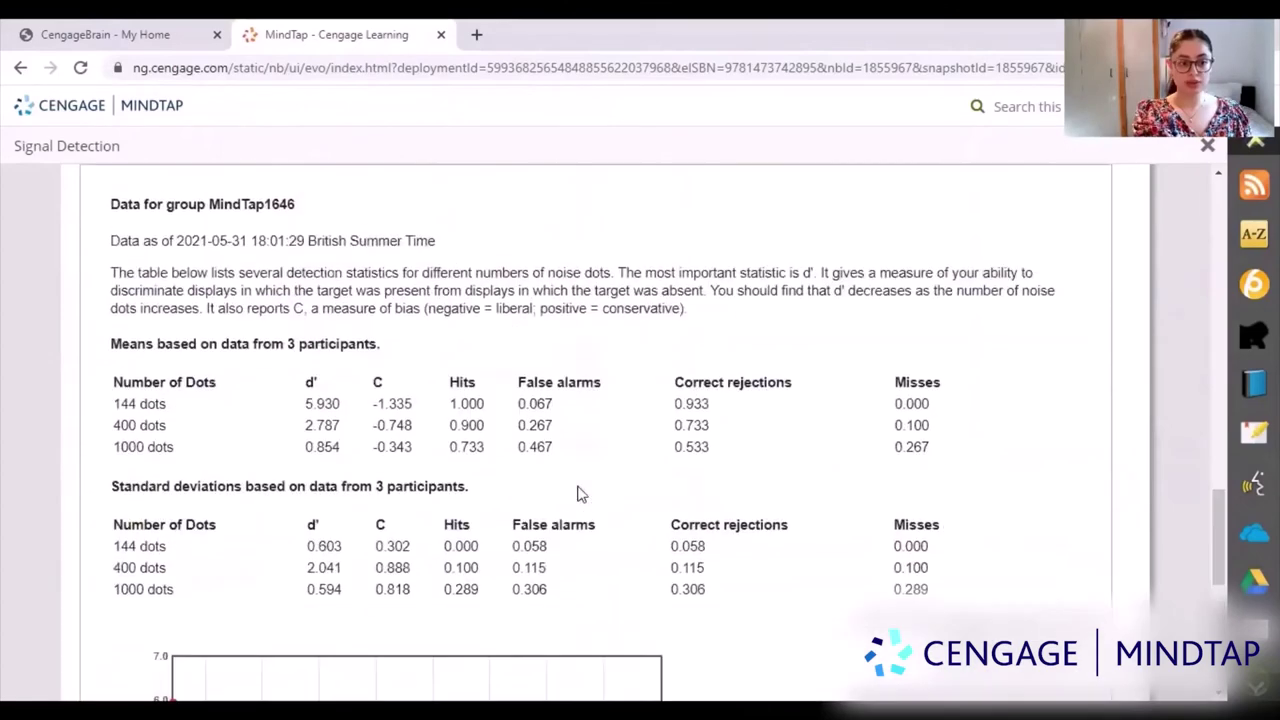
{"action": "scroll", "coordinate": [1218, 486], "scroll_direction": "down", "scroll_amount": 6}
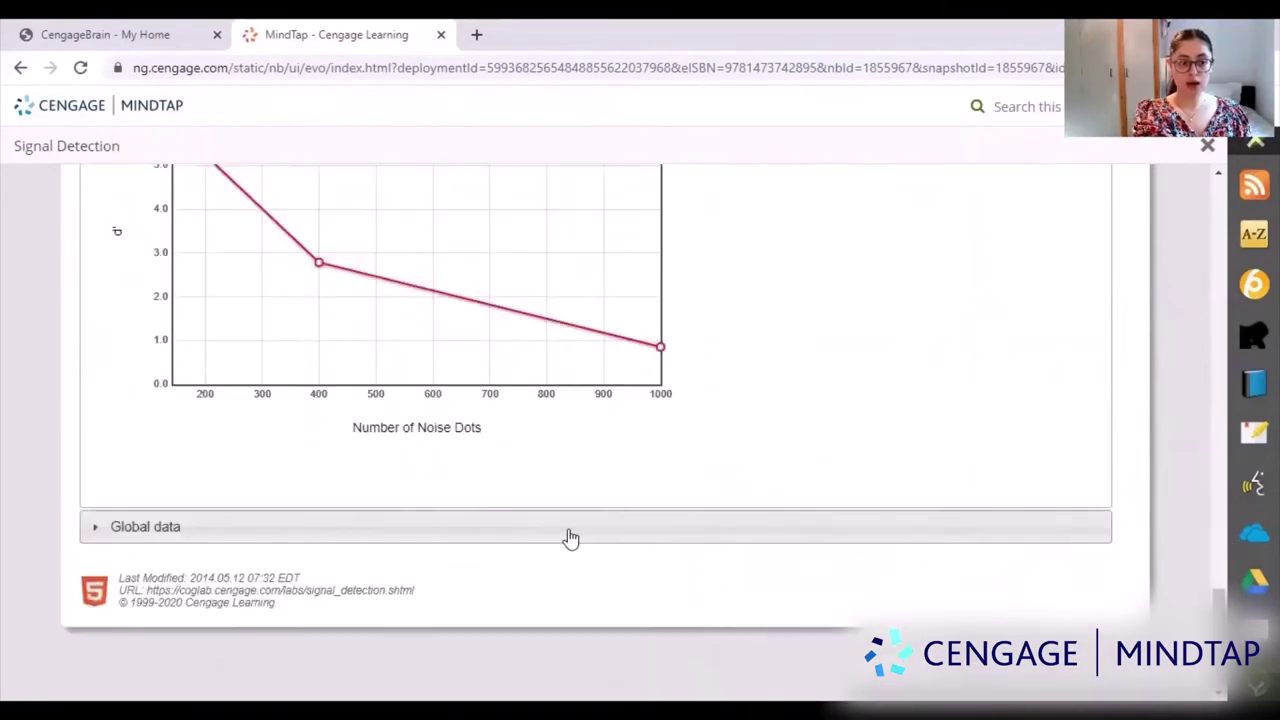
{"action": "scroll", "coordinate": [1222, 576], "scroll_direction": "up", "scroll_amount": 5}
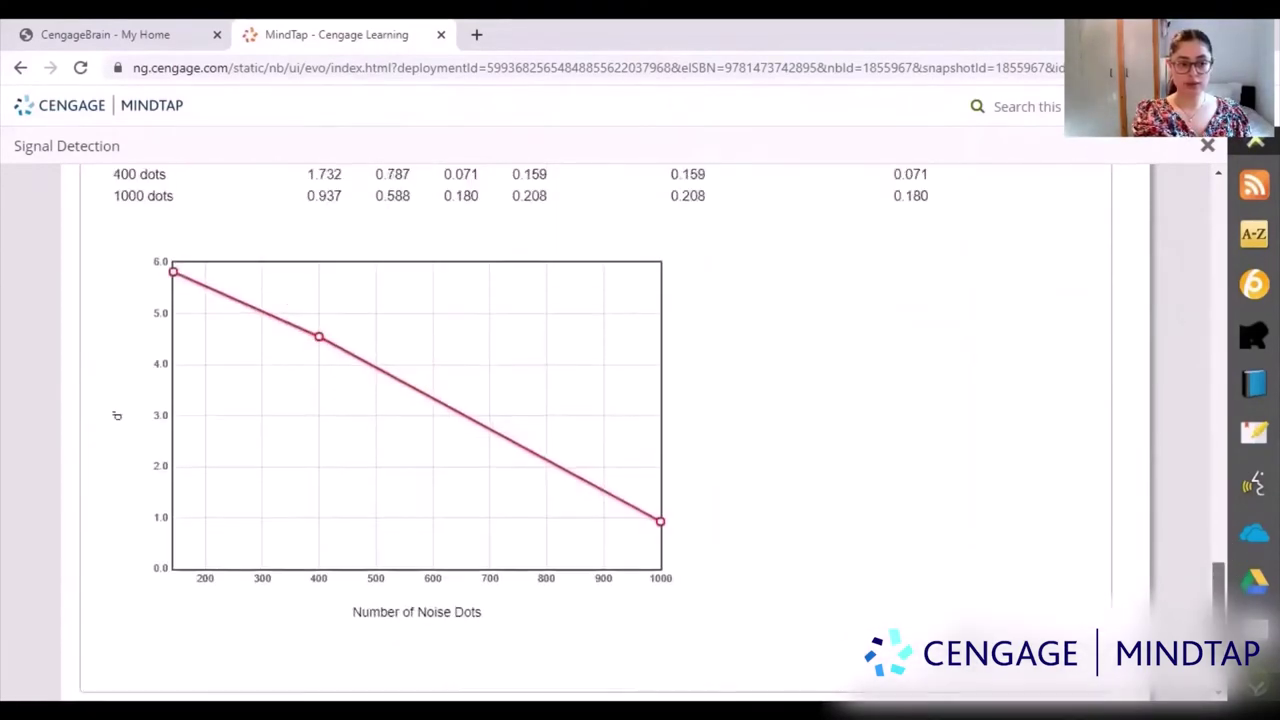
{"action": "scroll", "coordinate": [1222, 576], "scroll_direction": "up", "scroll_amount": 6}
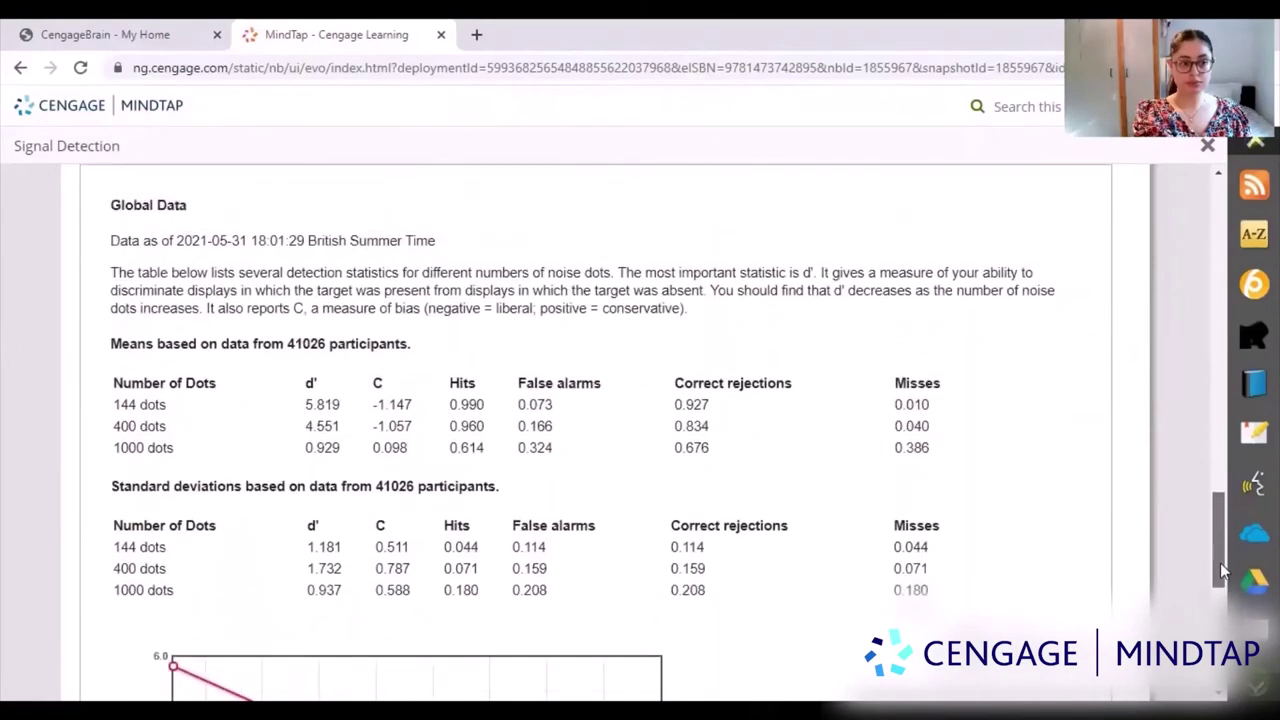
{"action": "scroll", "coordinate": [1222, 468], "scroll_direction": "up", "scroll_amount": 1}
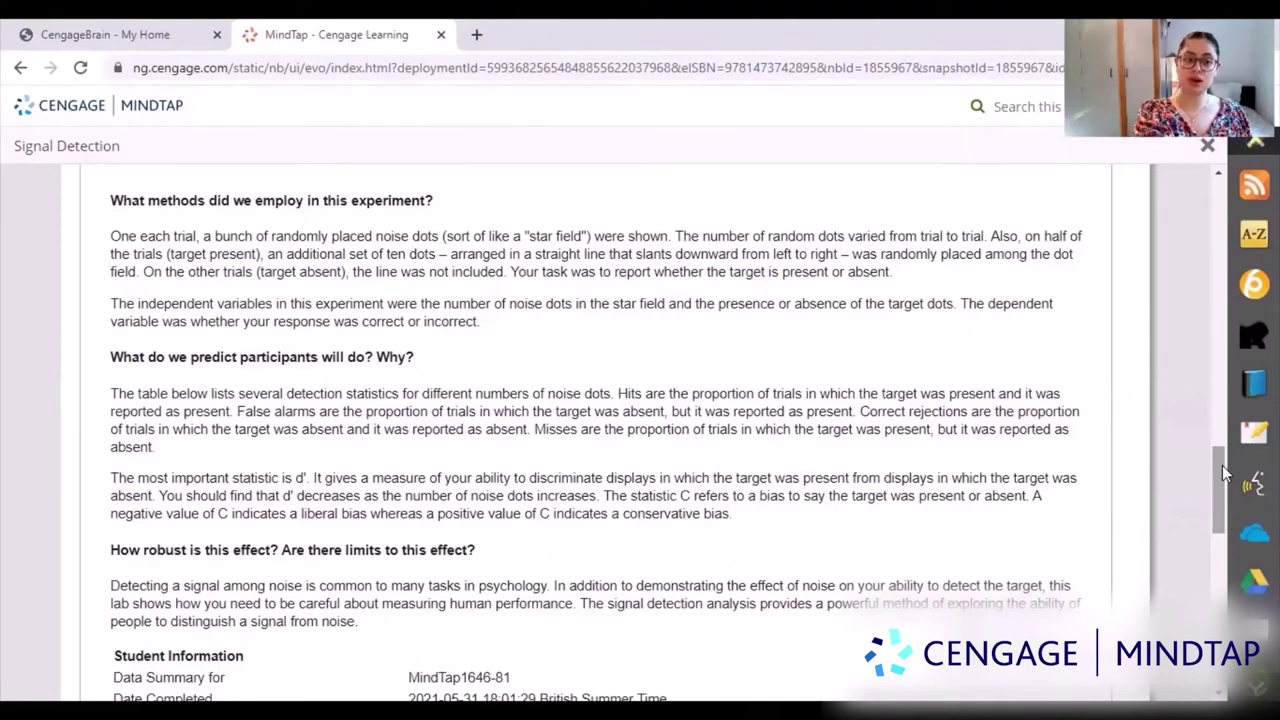
{"action": "left_click_drag", "start_coordinate": [1222, 465], "coordinate": [1216, 516]}
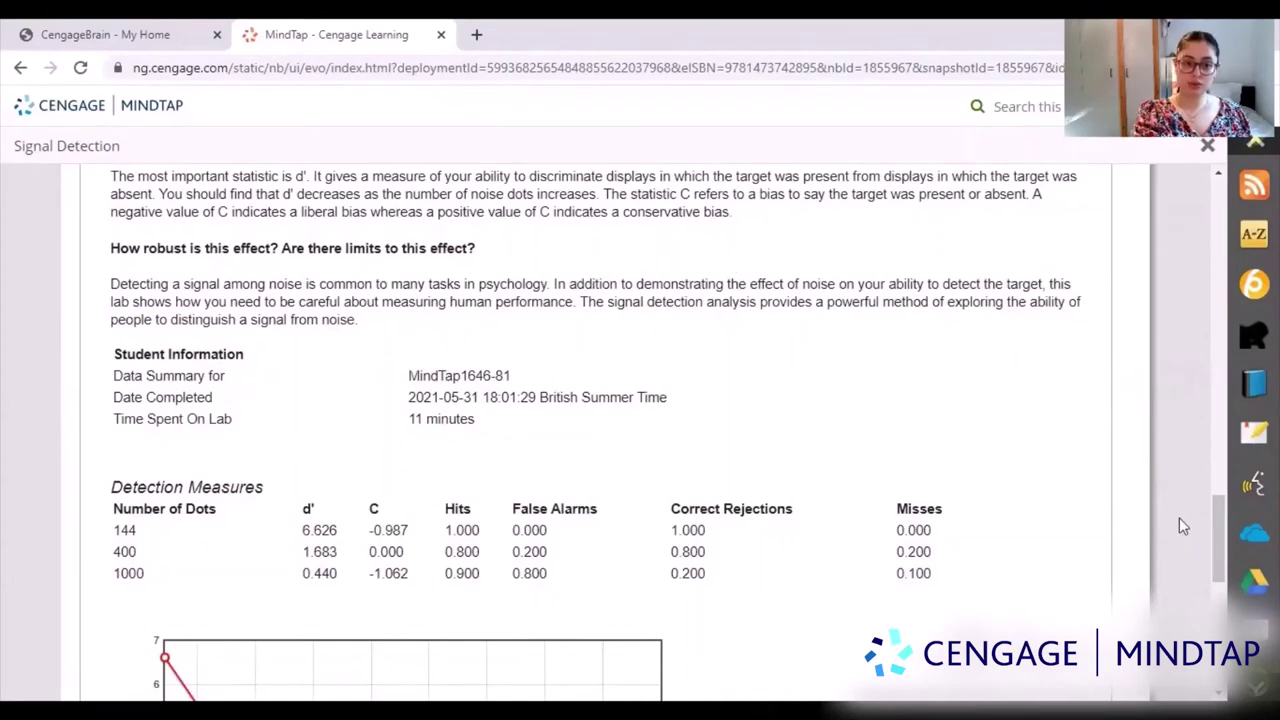
{"action": "left_click_drag", "start_coordinate": [1216, 536], "coordinate": [1209, 497]}
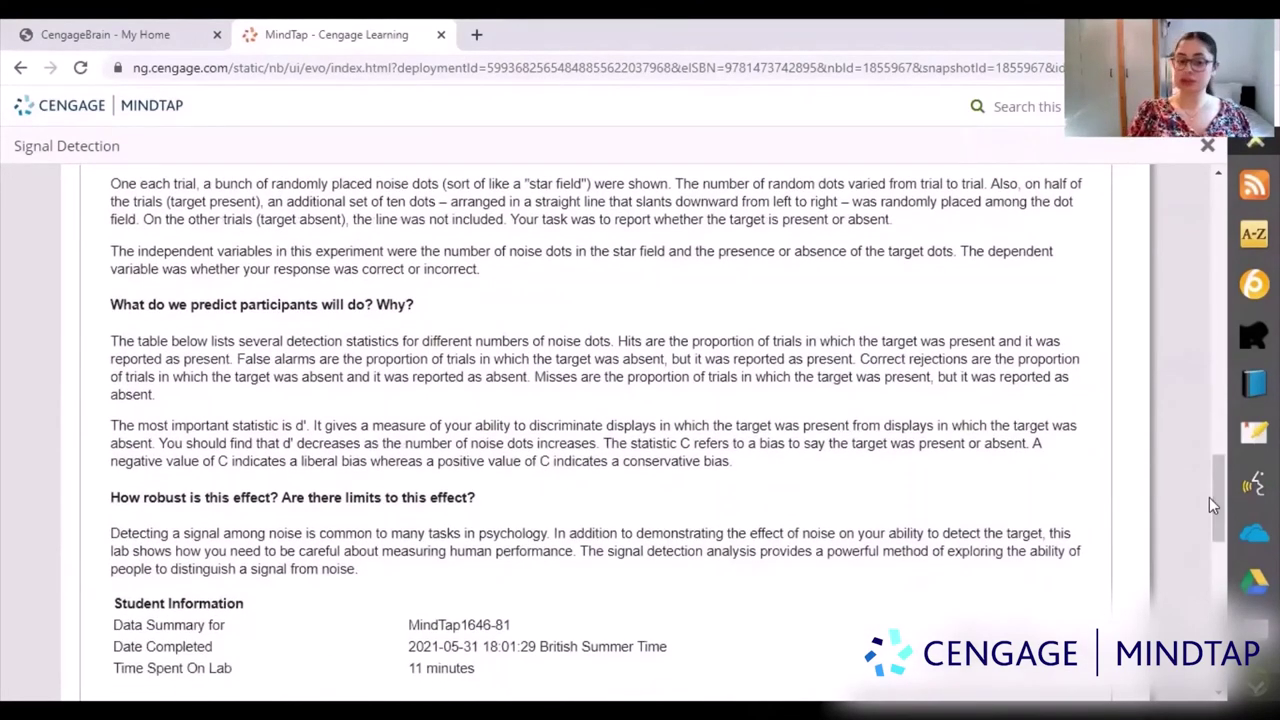